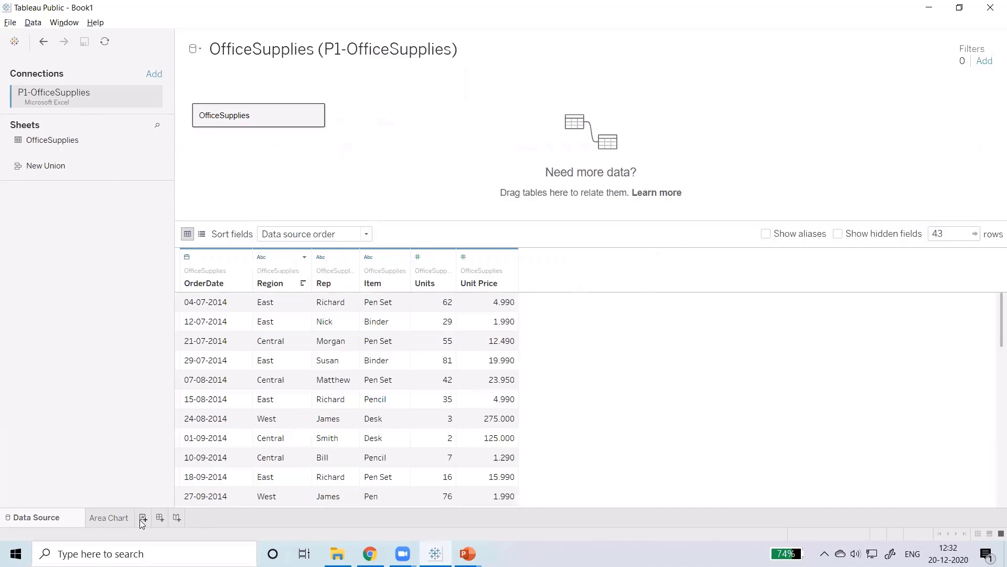
Step: Rename the Area Chart worksheet as Bar Chart
{"action": "left_click", "coordinate": [106, 518]}
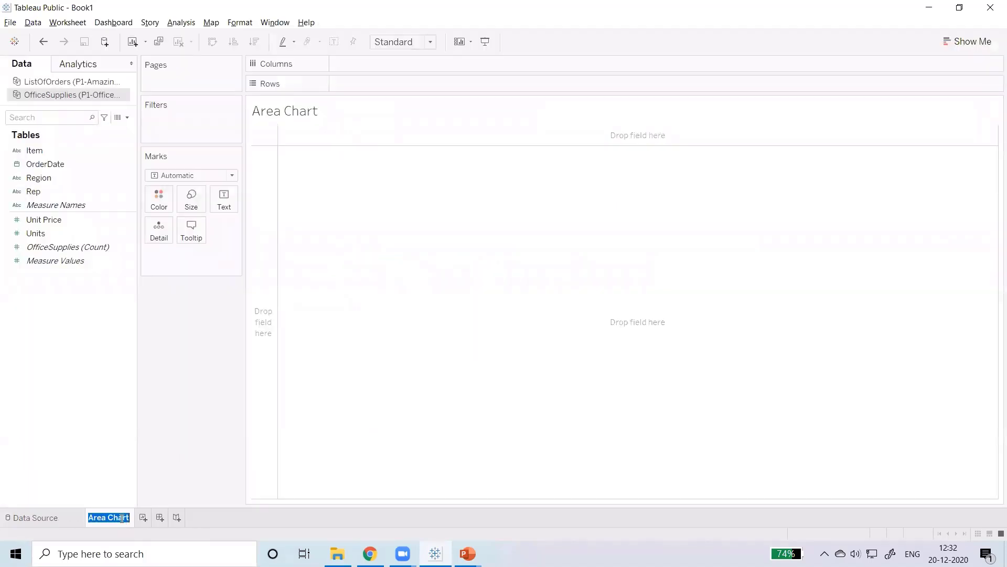
{"action": "type", "text": "Bar C"}
{"action": "left_click", "coordinate": [78, 219]}
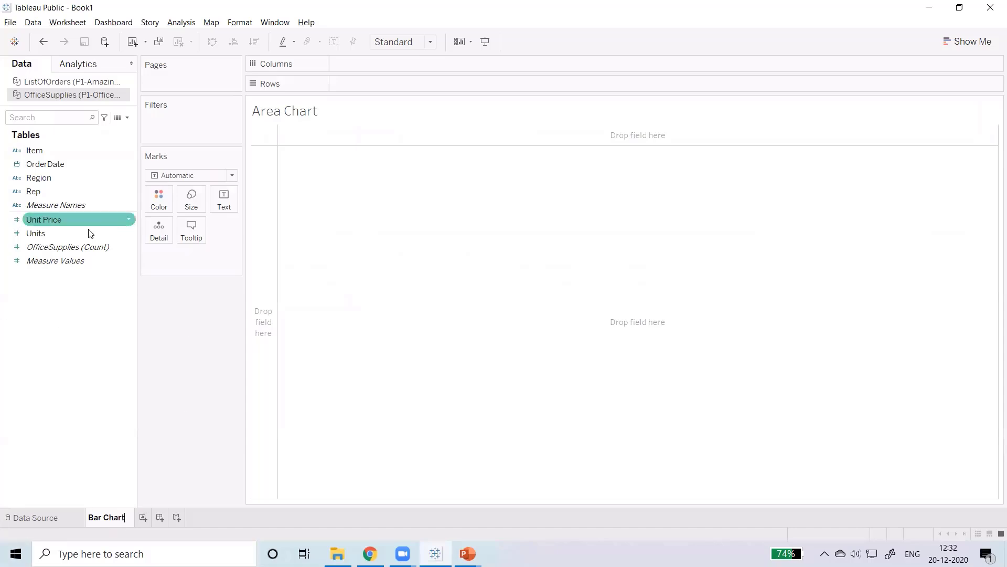
Step: Build a vertical bar chart with the sum of Units in the rows and Region in the columns
{"action": "left_click", "coordinate": [75, 236]}
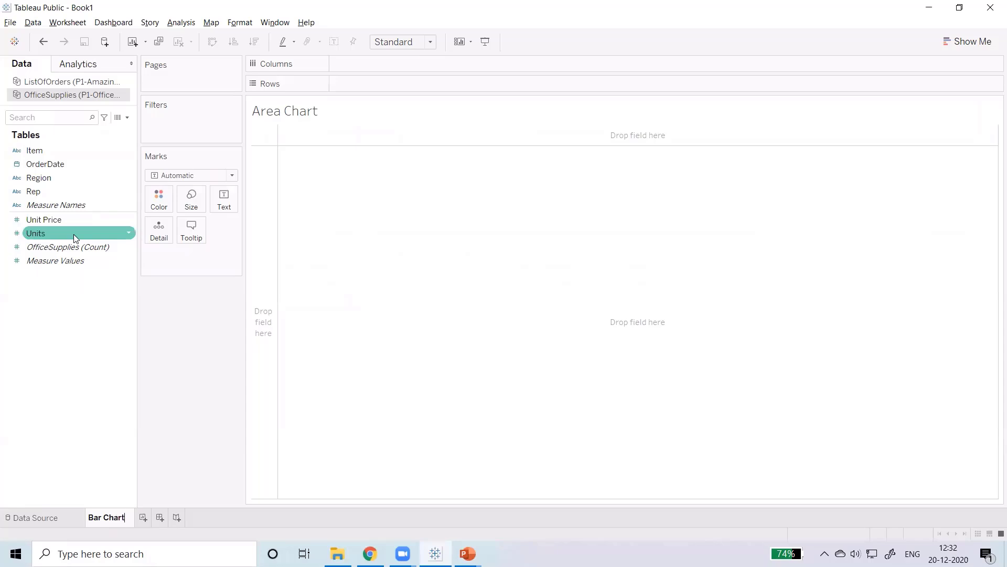
{"action": "left_click_drag", "start_coordinate": [73, 234], "coordinate": [404, 89]}
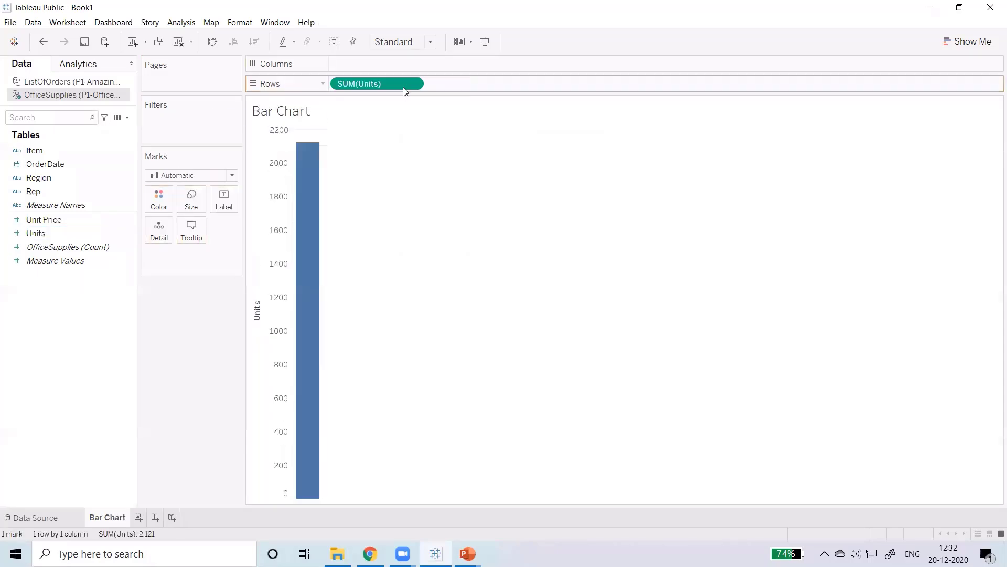
{"action": "left_click", "coordinate": [32, 178]}
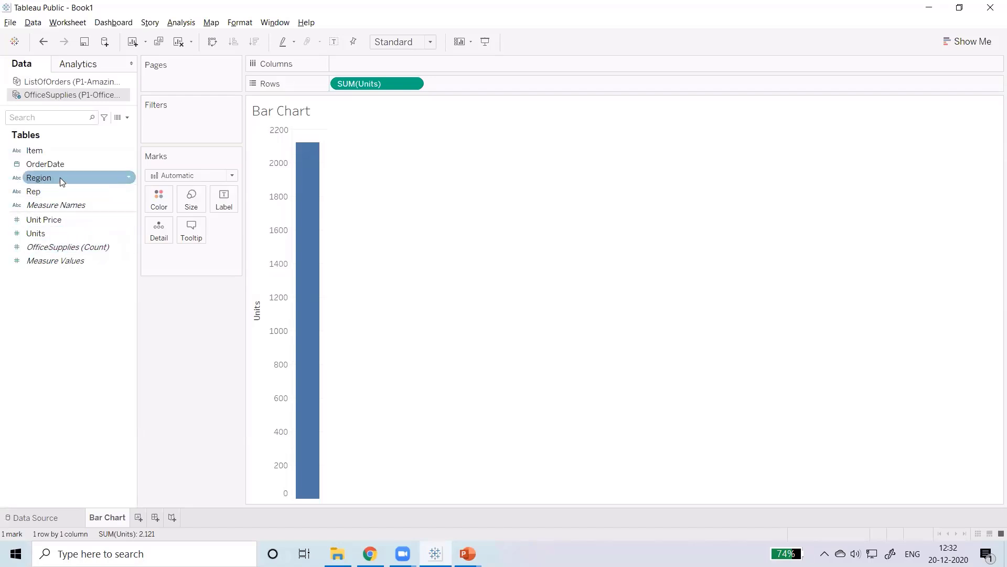
{"action": "left_click_drag", "start_coordinate": [60, 177], "coordinate": [372, 65]}
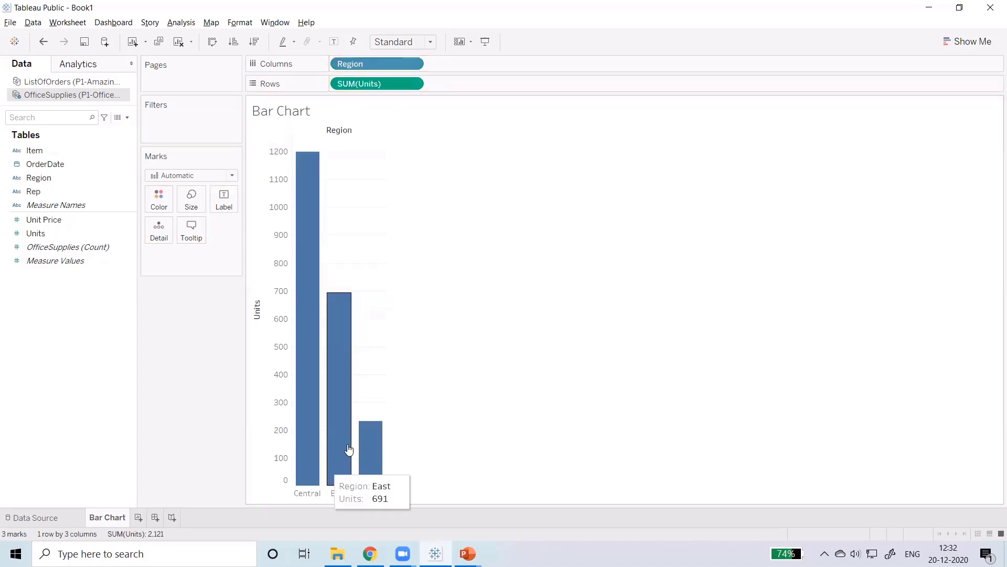
{"action": "mouse_move", "coordinate": [305, 211]}
{"action": "mouse_move", "coordinate": [332, 397]}
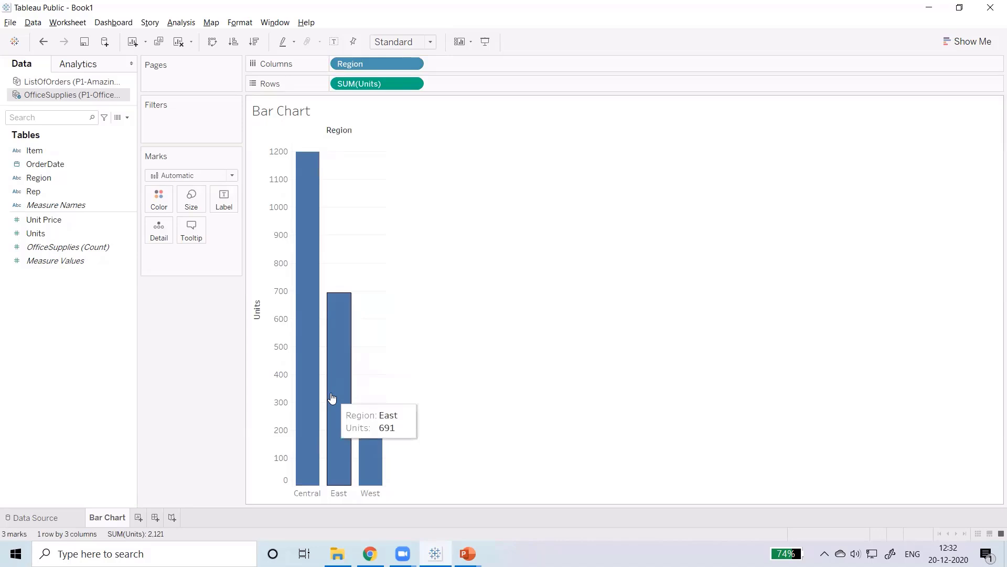
Step: Sort the region bars by Units in ascending order and switch the sorting to descending order
{"action": "left_click", "coordinate": [232, 37]}
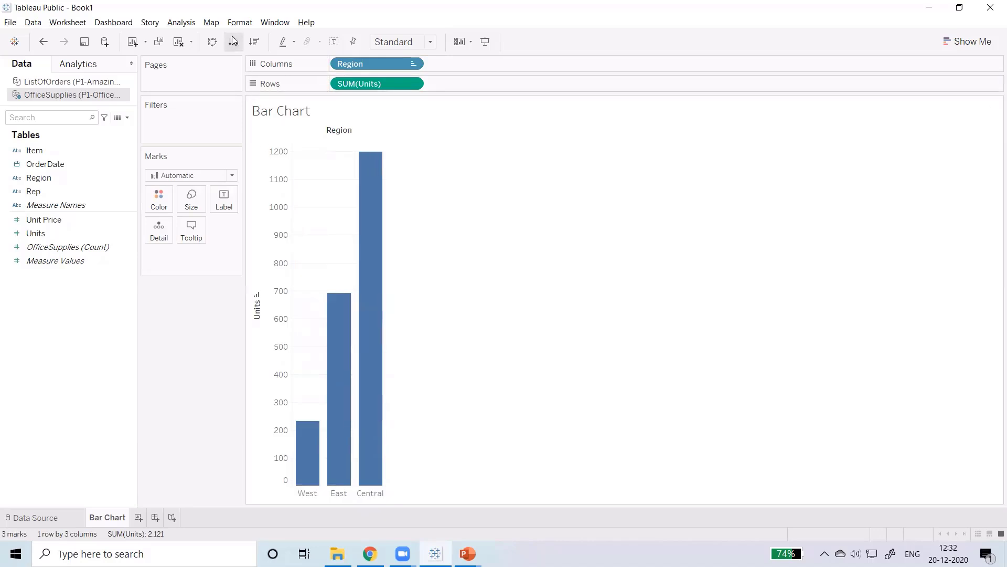
{"action": "left_click", "coordinate": [260, 42]}
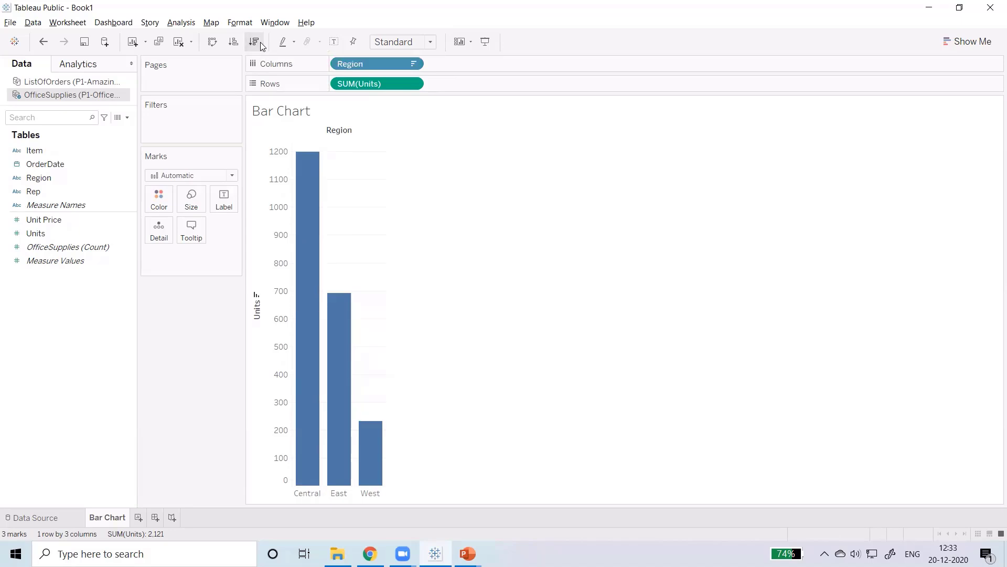
Step: Swap the rows and columns of the region chart and restore the vertical orientation
{"action": "left_click", "coordinate": [213, 42]}
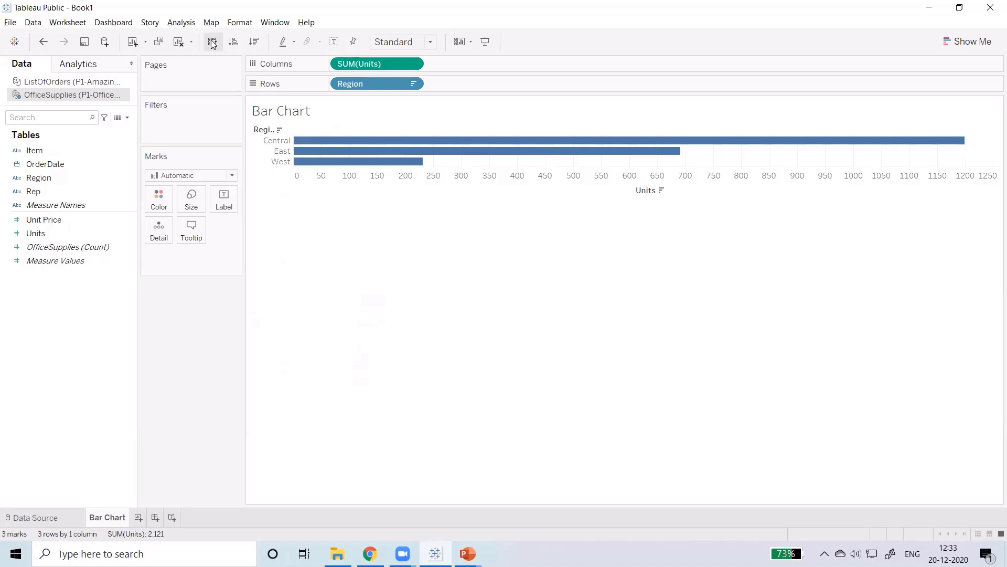
{"action": "left_click", "coordinate": [212, 42]}
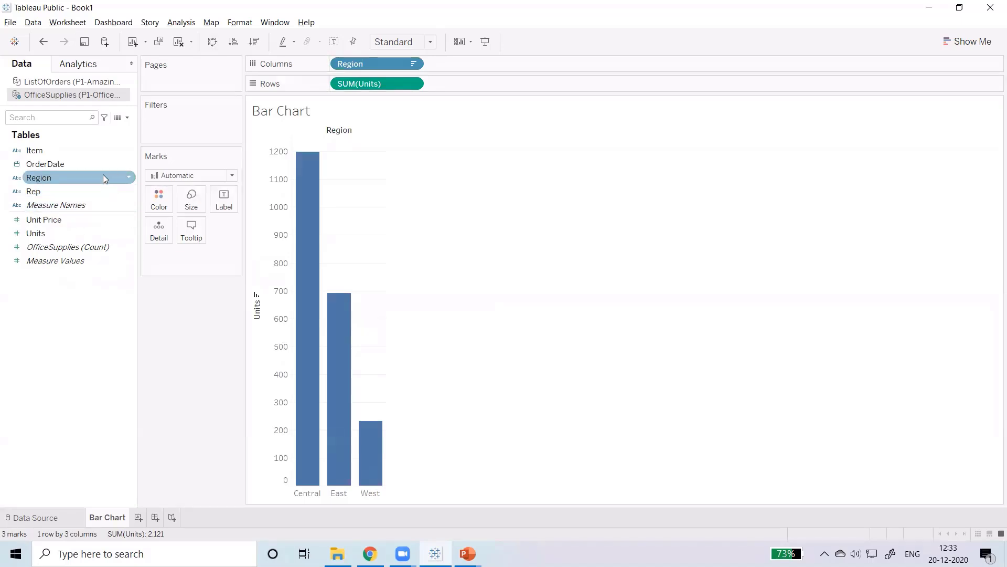
Step: Label the bars with the Region field and colour them by Region
{"action": "left_click_drag", "start_coordinate": [103, 174], "coordinate": [227, 198]}
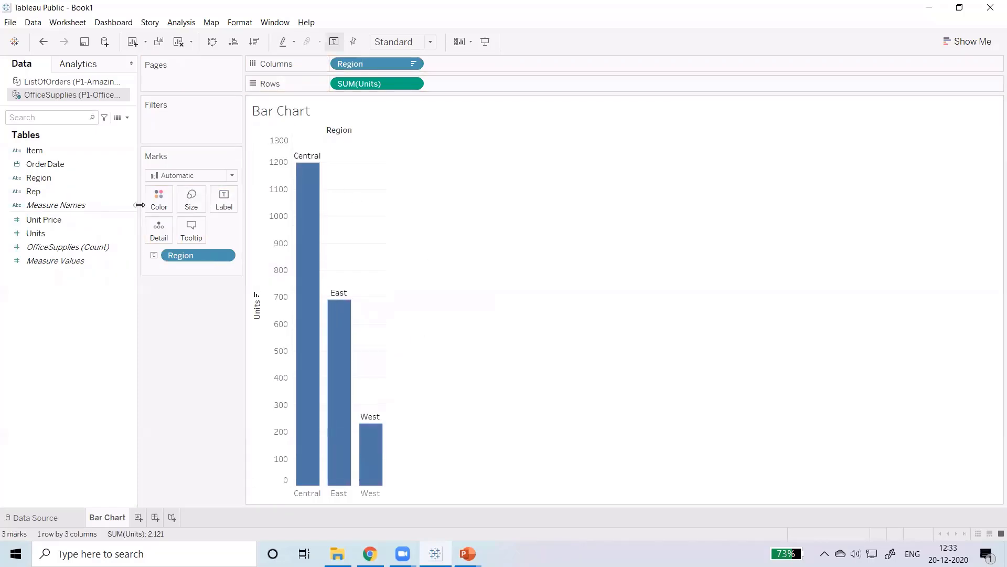
{"action": "left_click_drag", "start_coordinate": [70, 174], "coordinate": [162, 204]}
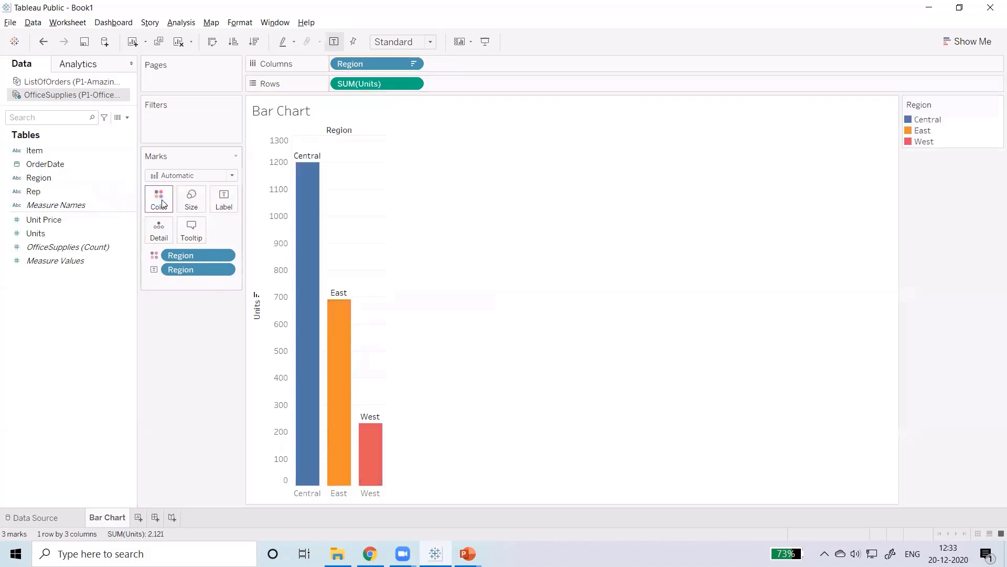
{"action": "mouse_move", "coordinate": [313, 234]}
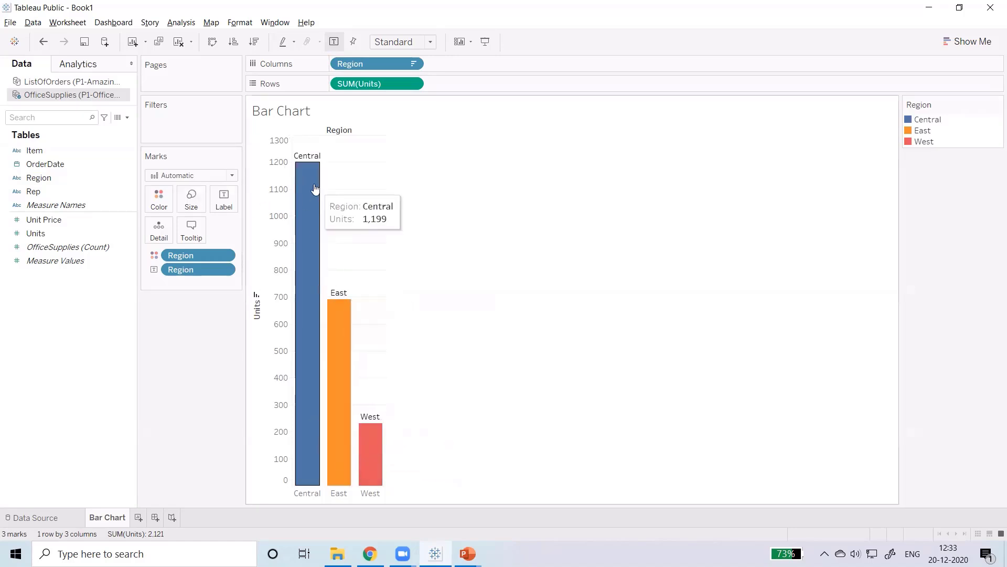
Step: Rotate the region labels so their text reads vertically upward above the bars
{"action": "left_click", "coordinate": [224, 201]}
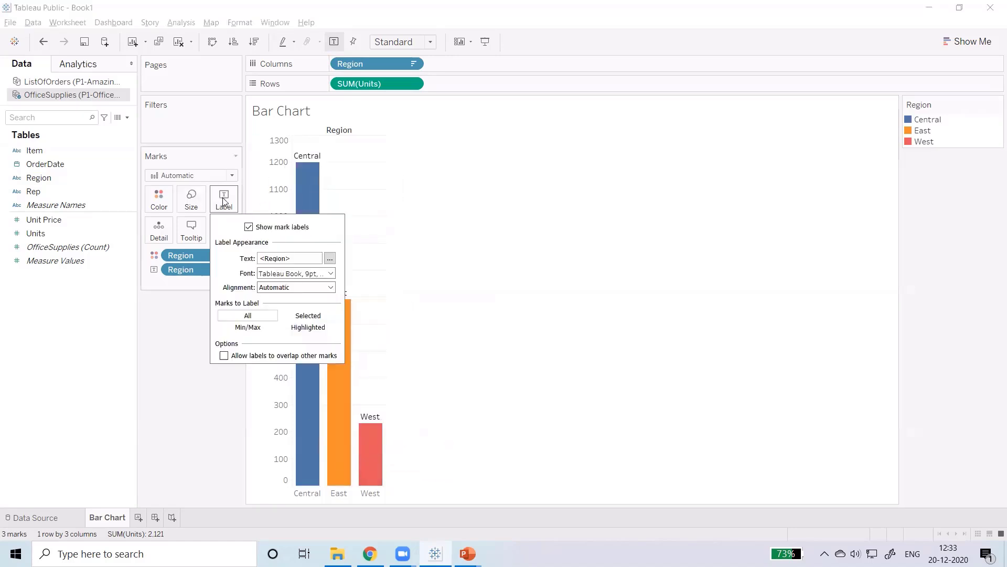
{"action": "left_click", "coordinate": [313, 288]}
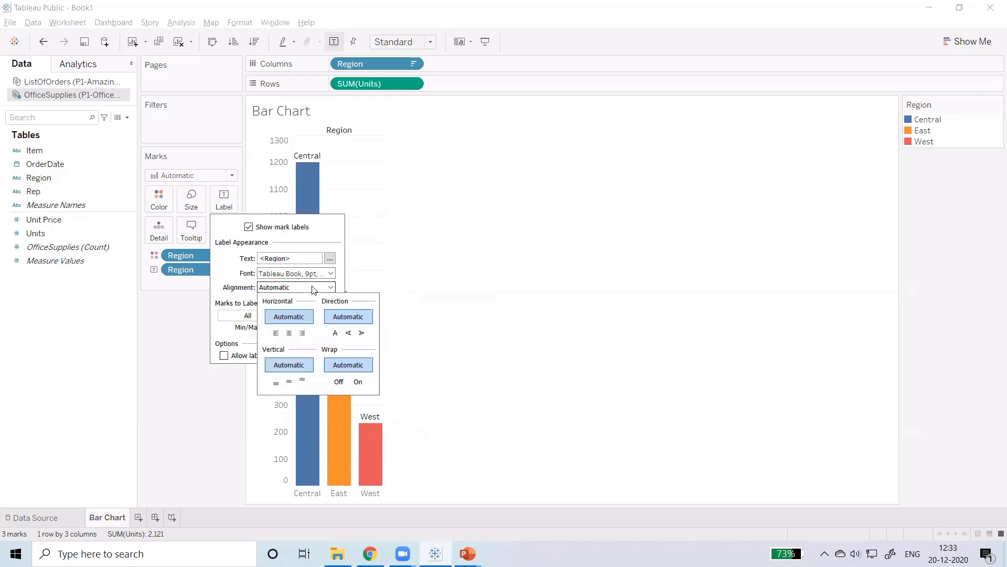
{"action": "left_click", "coordinate": [349, 334]}
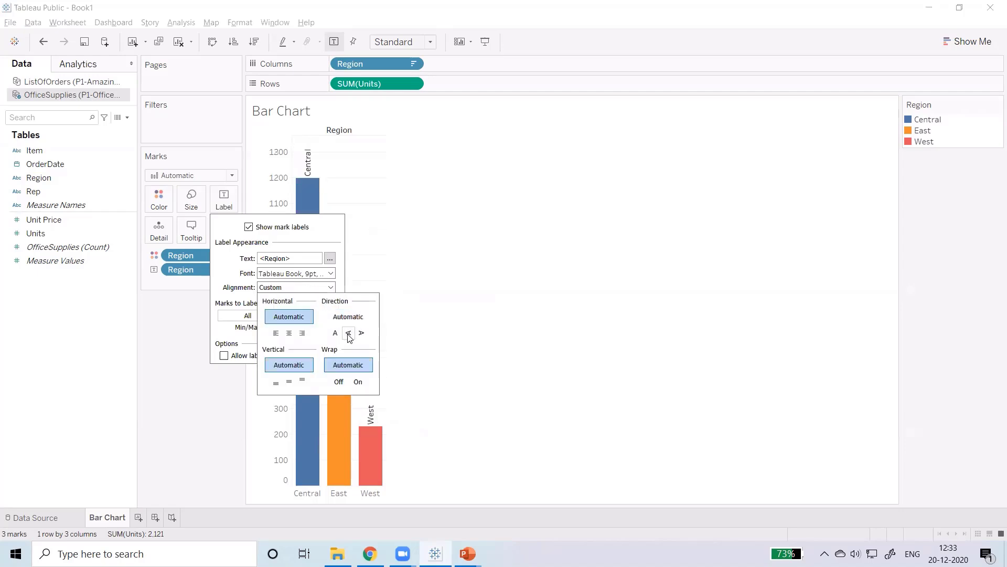
{"action": "left_click", "coordinate": [445, 224]}
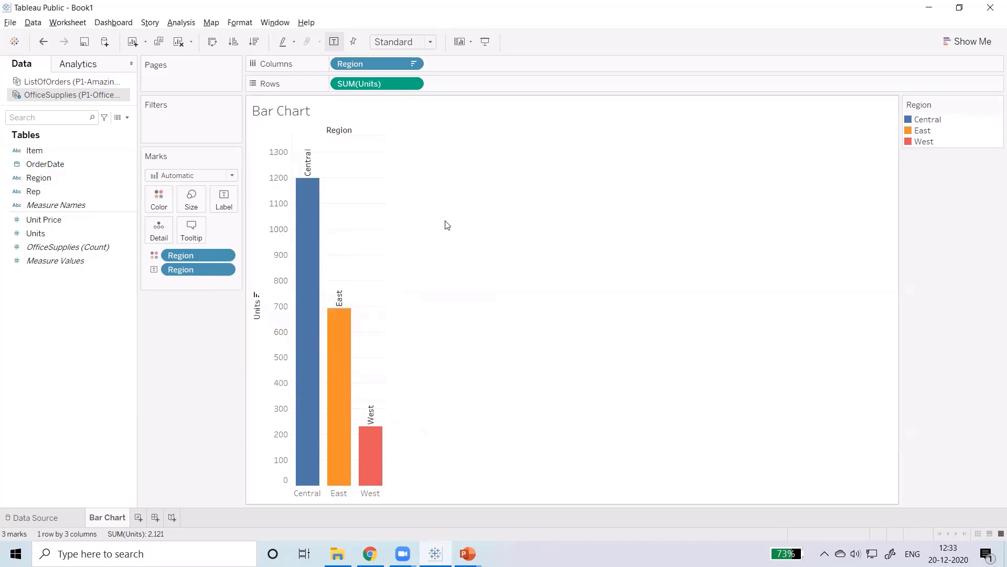
Step: Add Item to the columns after Region and colour the bars by Item instead of Region
{"action": "mouse_move", "coordinate": [307, 187]}
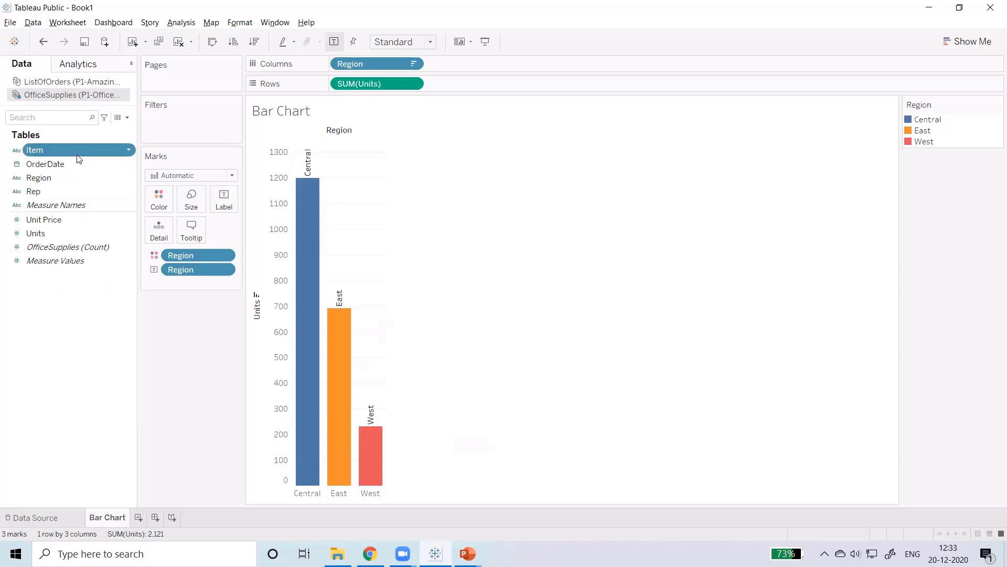
{"action": "left_click_drag", "start_coordinate": [78, 155], "coordinate": [501, 66]}
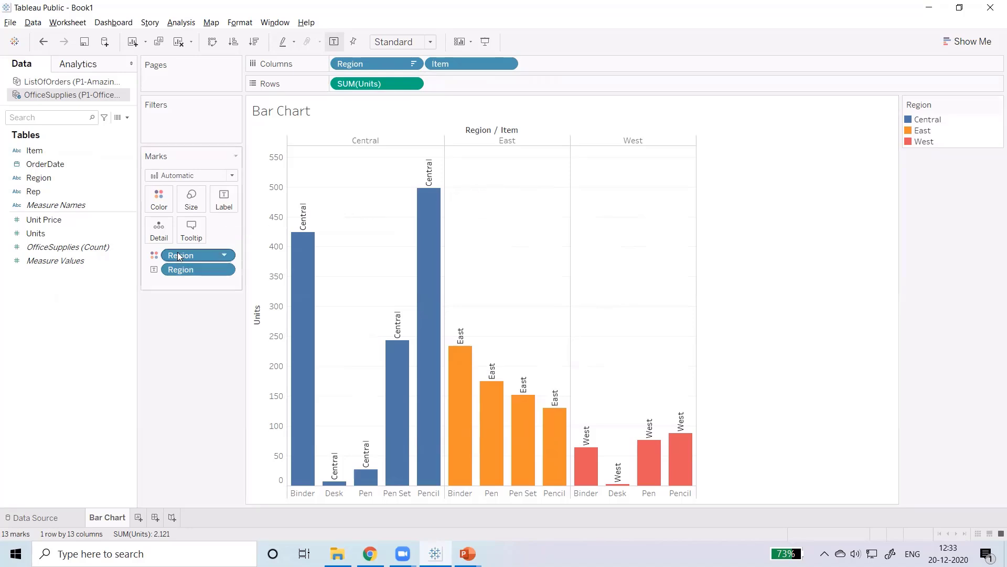
{"action": "left_click", "coordinate": [230, 255]}
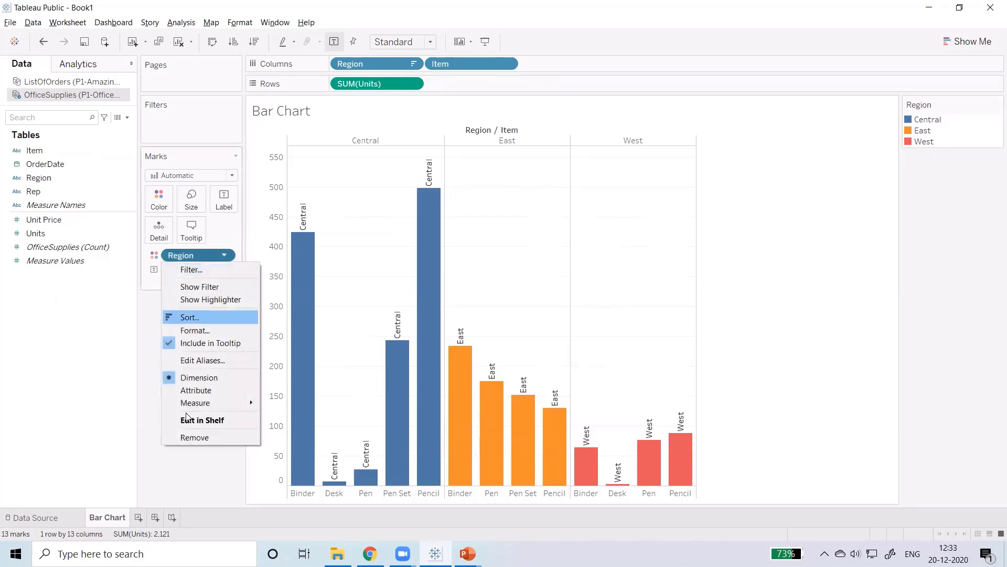
{"action": "left_click", "coordinate": [189, 440]}
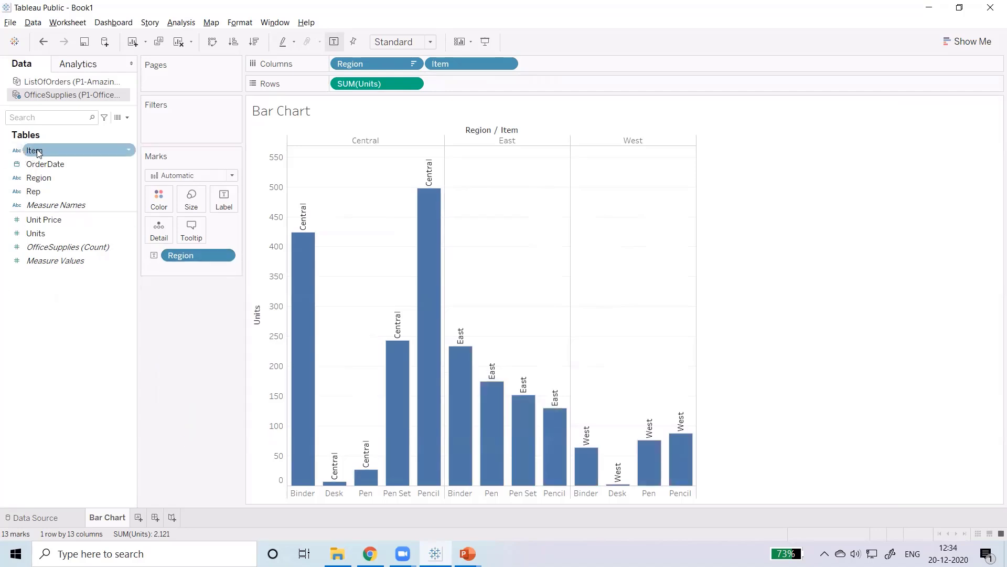
{"action": "left_click_drag", "start_coordinate": [38, 153], "coordinate": [155, 205]}
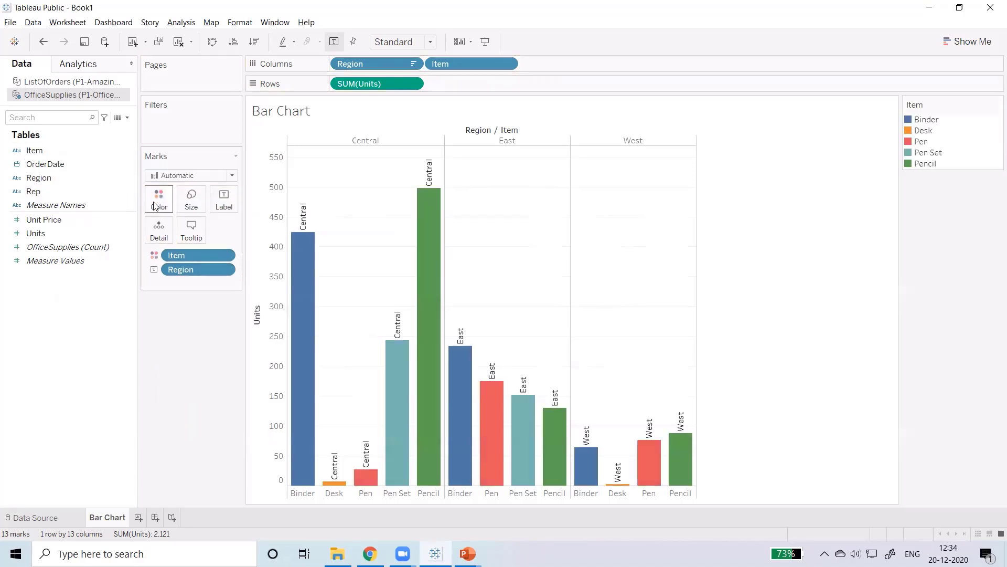
{"action": "mouse_move", "coordinate": [478, 465]}
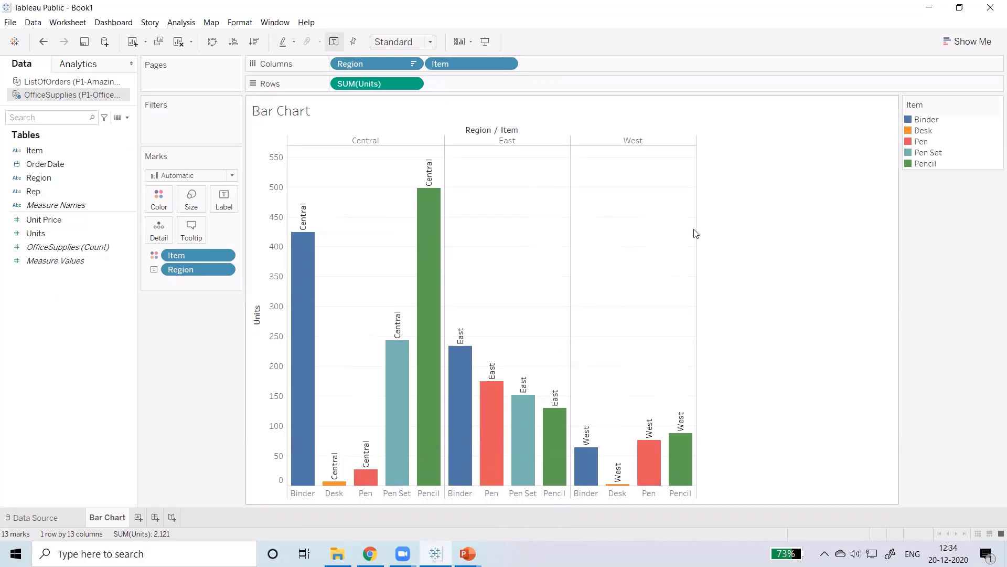
{"action": "mouse_move", "coordinate": [438, 284]}
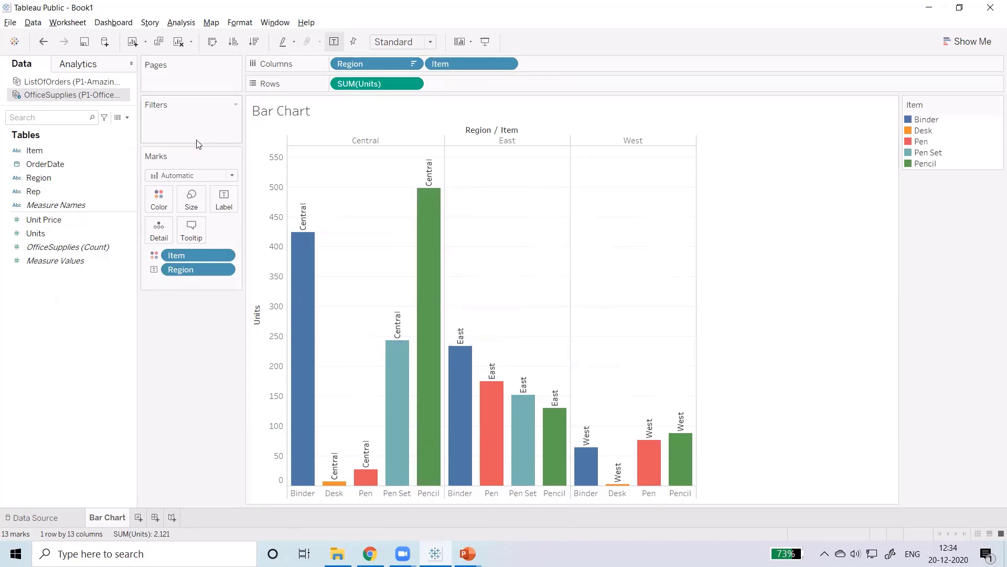
Step: Swap the rows and columns of the Region and Item chart and swap them back
{"action": "left_click", "coordinate": [212, 42]}
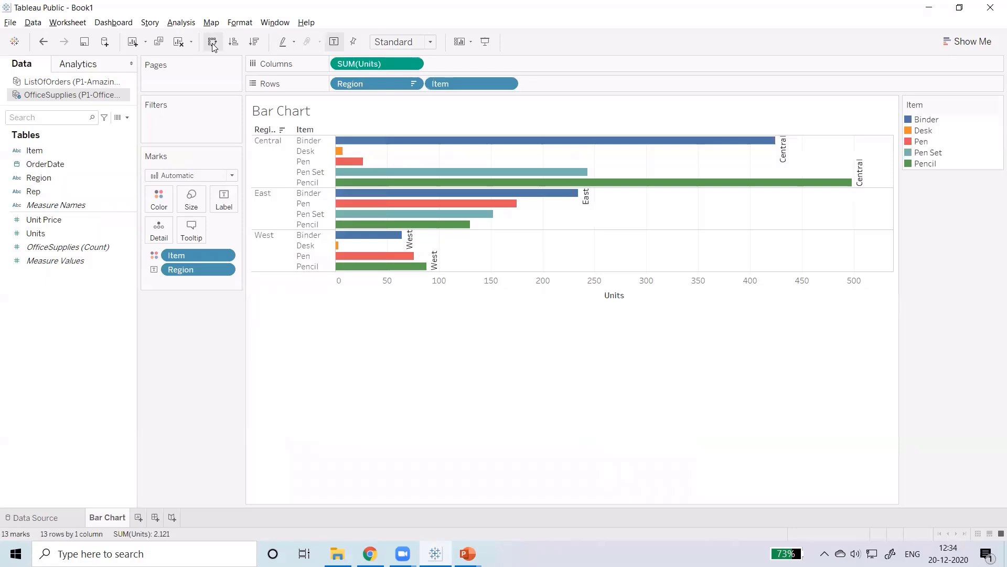
{"action": "left_click", "coordinate": [213, 43]}
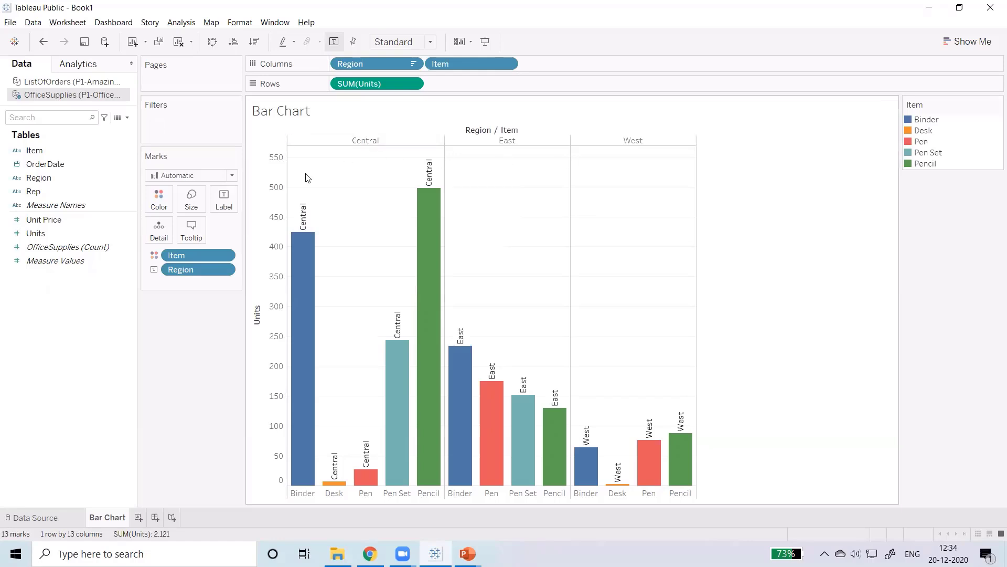
Step: Replace the Region labels on the bars with Item labels
{"action": "left_click", "coordinate": [224, 269]}
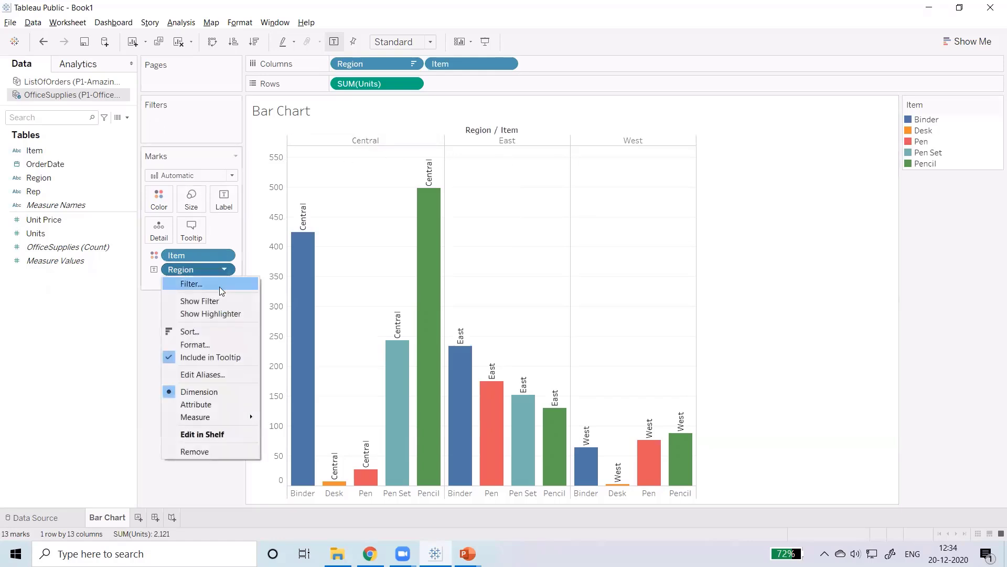
{"action": "left_click", "coordinate": [194, 451]}
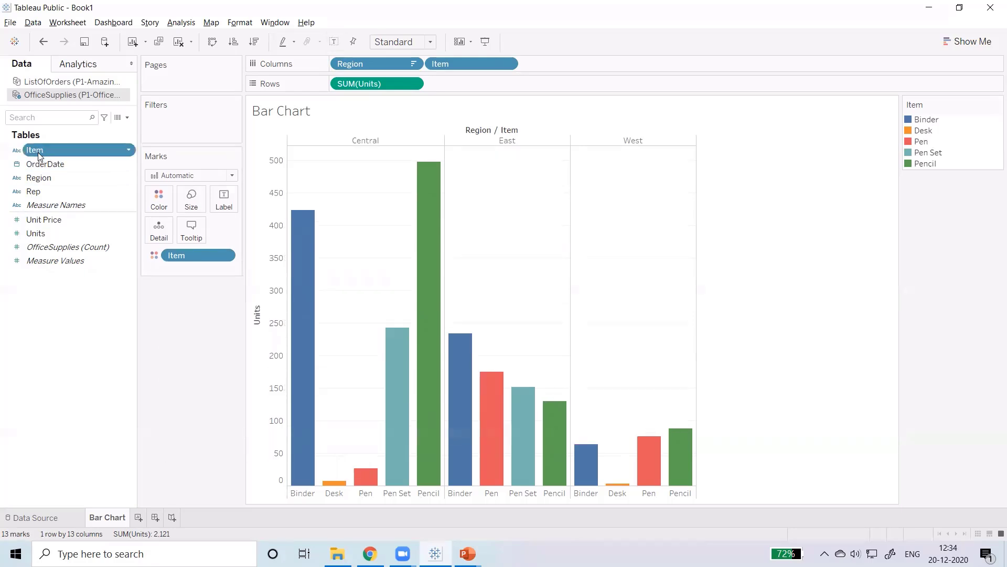
{"action": "left_click_drag", "start_coordinate": [34, 150], "coordinate": [220, 205]}
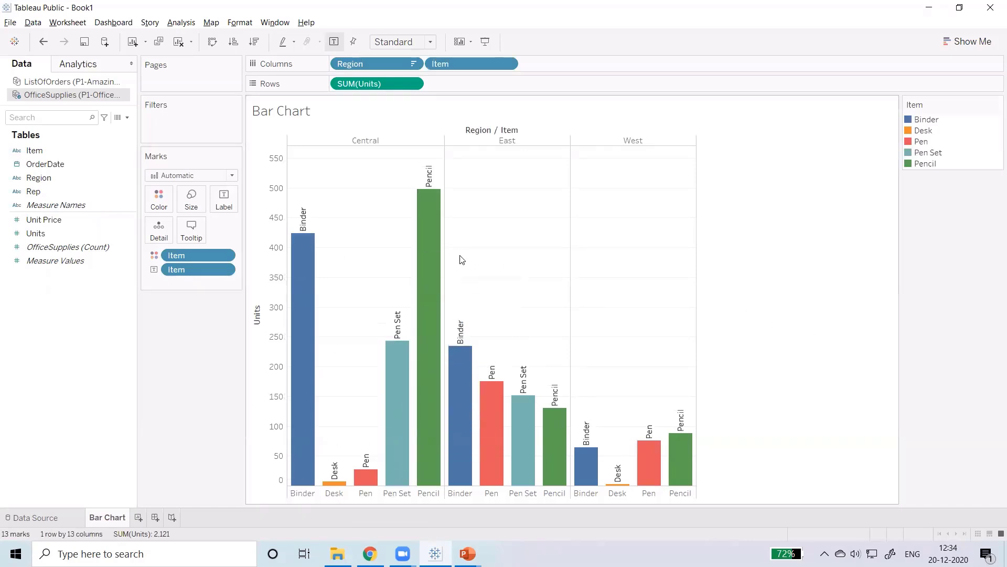
Step: Convert the chart to the stacked bars type using the Show Me suggestions
{"action": "left_click", "coordinate": [949, 42]}
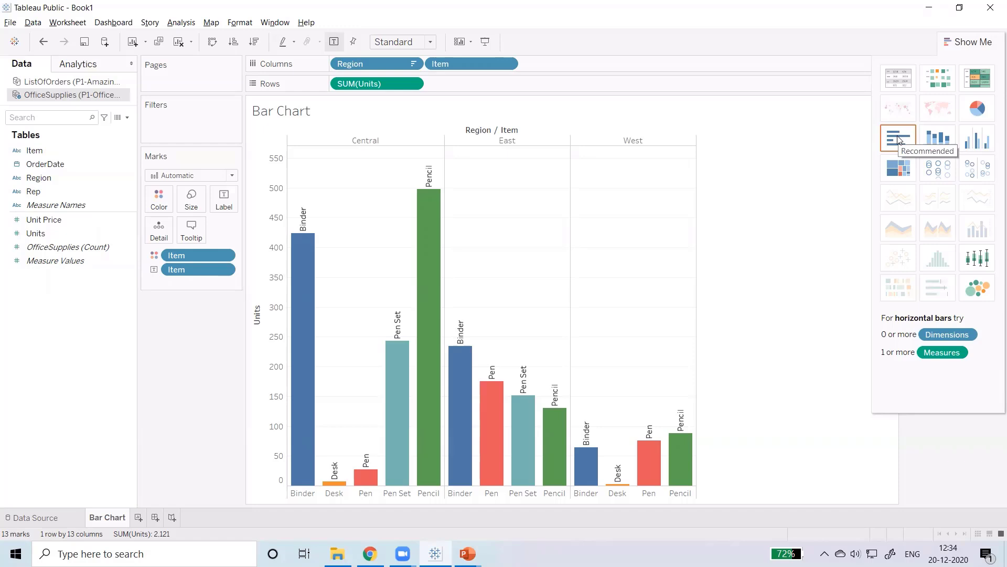
{"action": "left_click", "coordinate": [69, 192]}
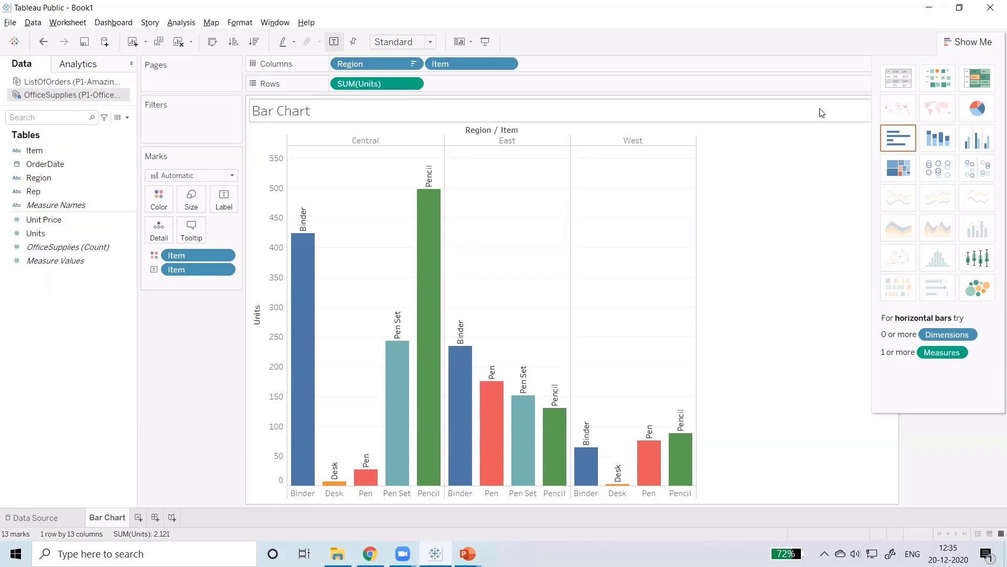
{"action": "left_click", "coordinate": [941, 137]}
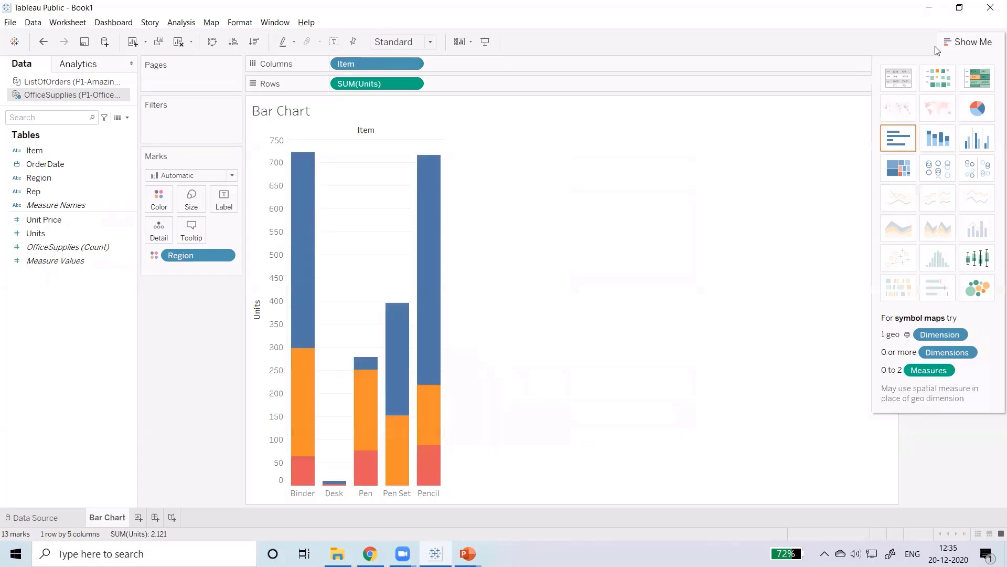
{"action": "left_click", "coordinate": [971, 42]}
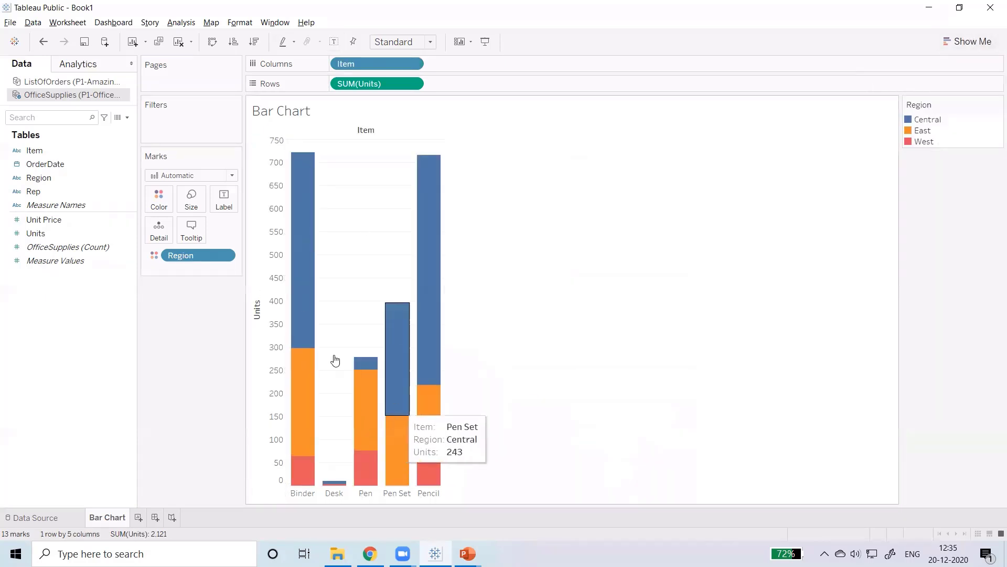
Step: Label the stacked bars with Item and rotate the label text to read vertically upwards
{"action": "left_click", "coordinate": [37, 143]}
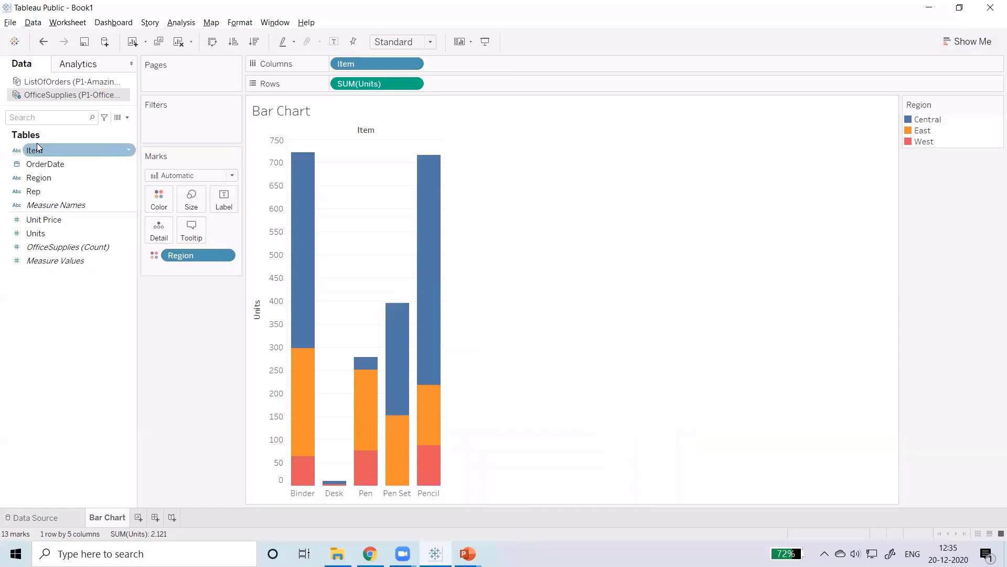
{"action": "left_click_drag", "start_coordinate": [37, 149], "coordinate": [227, 198]}
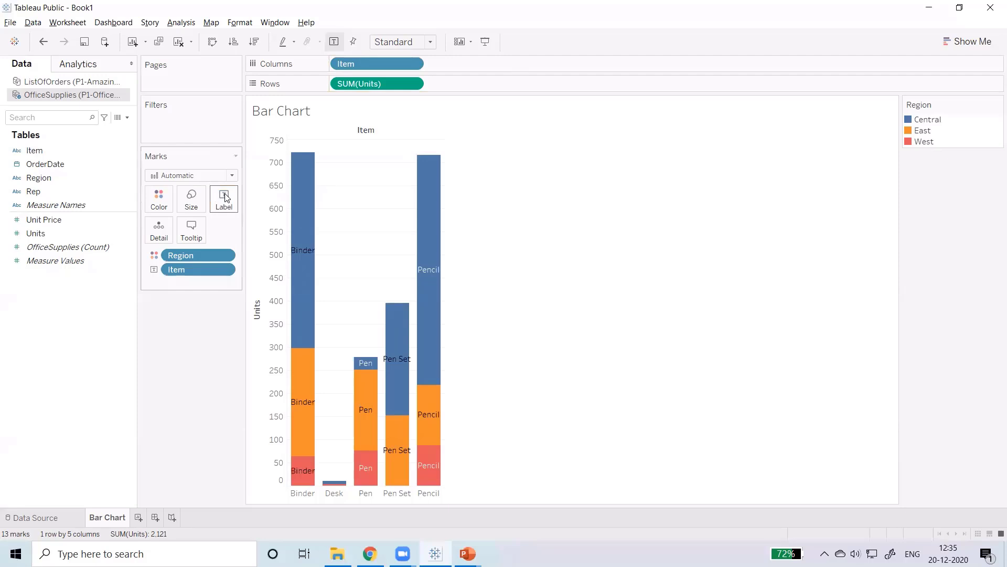
{"action": "left_click", "coordinate": [224, 197]}
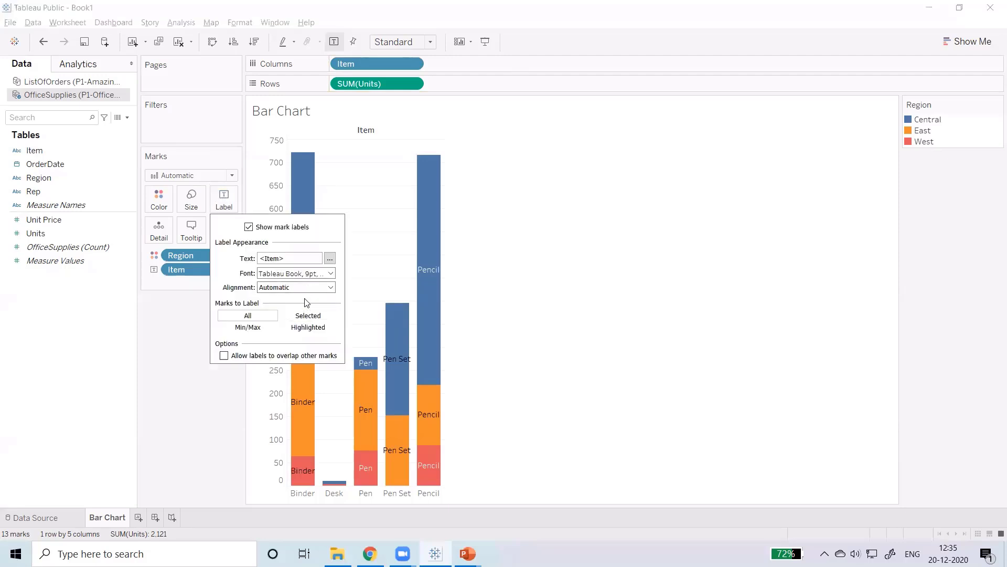
{"action": "left_click", "coordinate": [312, 288]}
{"action": "left_click", "coordinate": [350, 333]}
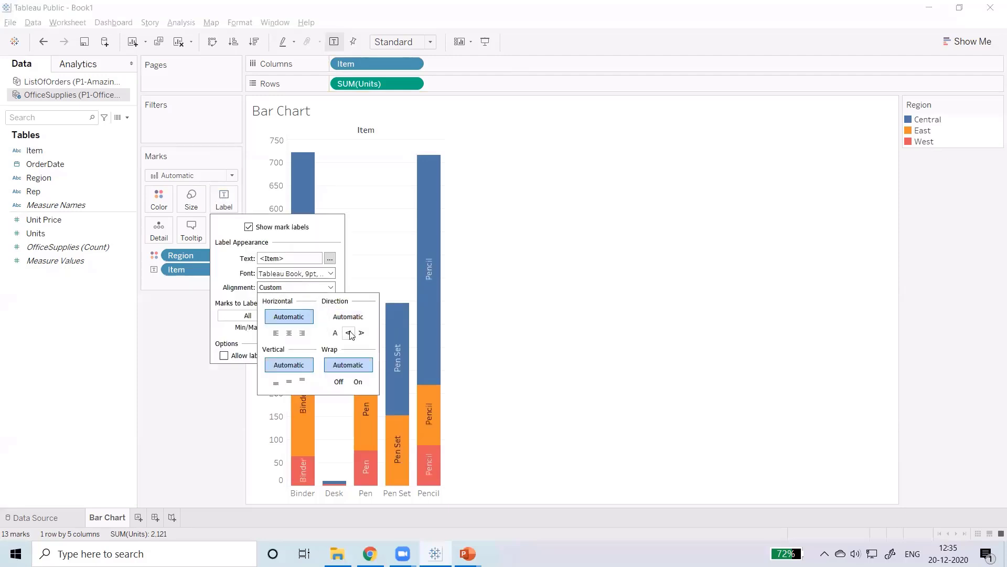
{"action": "left_click", "coordinate": [591, 326]}
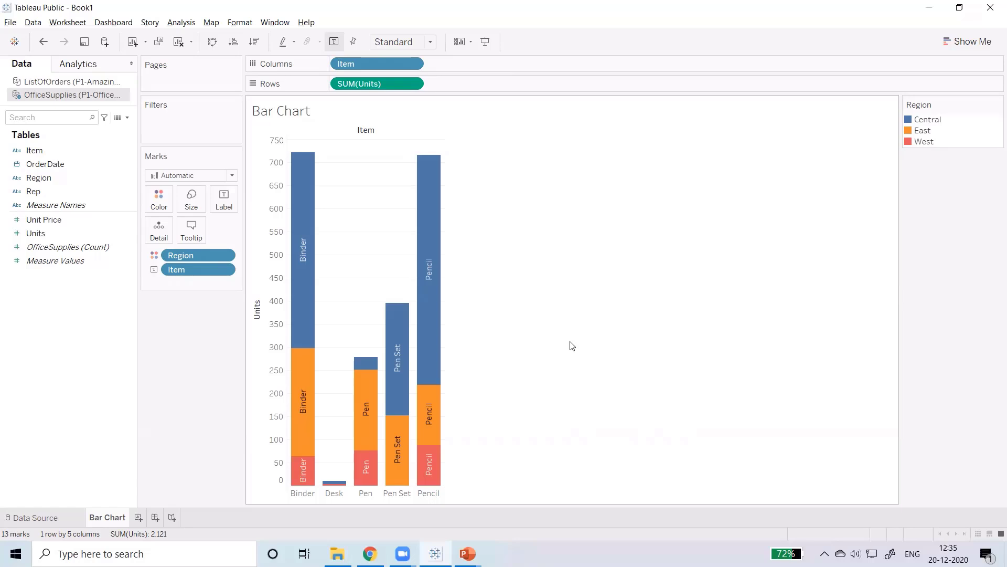
Step: Switch to the Tableau- BarGraph.pptx presentation in PowerPoint and show the closing Thank You slide in the slide show
{"action": "key", "text": "alt+Tab"}
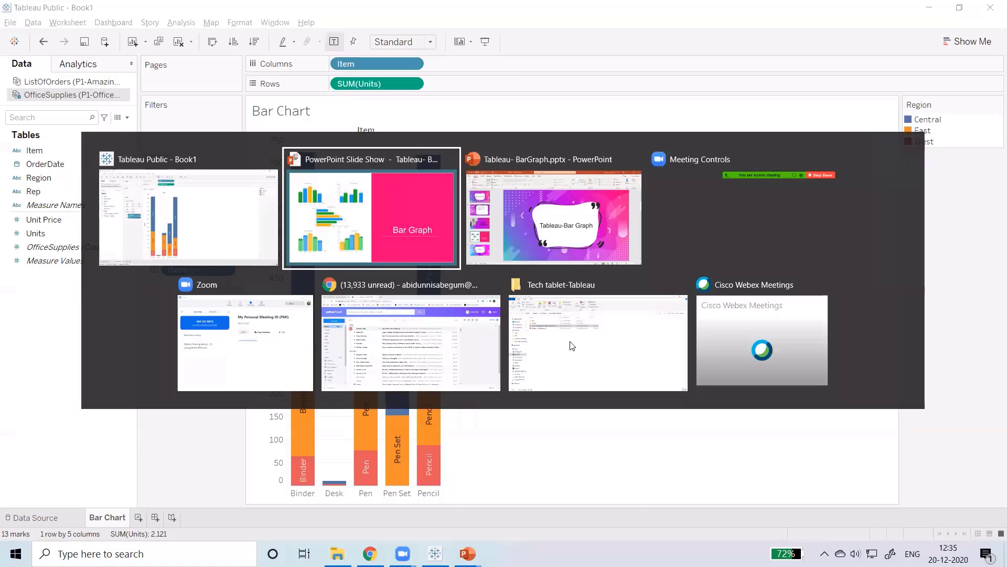
{"action": "key", "text": "alt+Tab"}
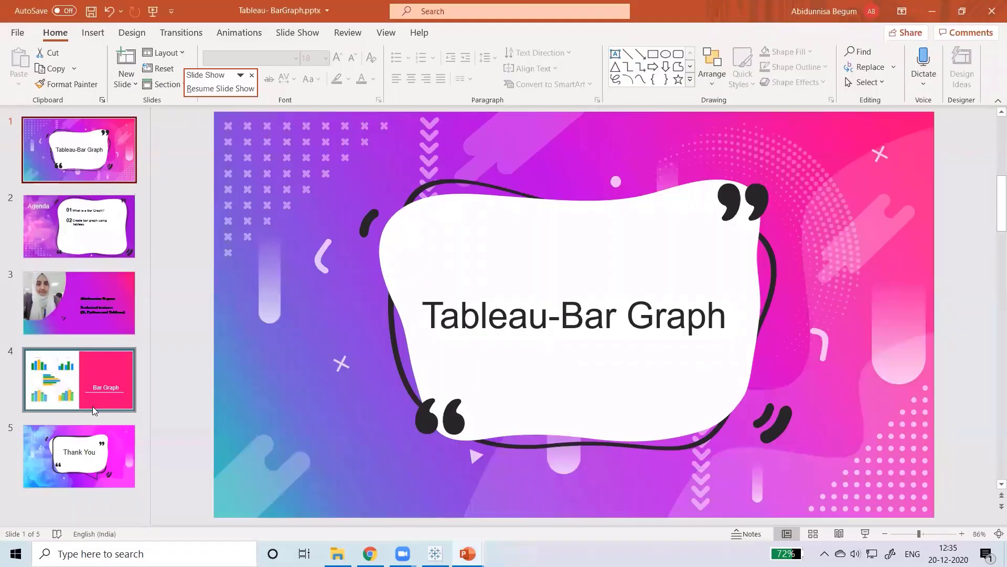
{"action": "left_click", "coordinate": [81, 454]}
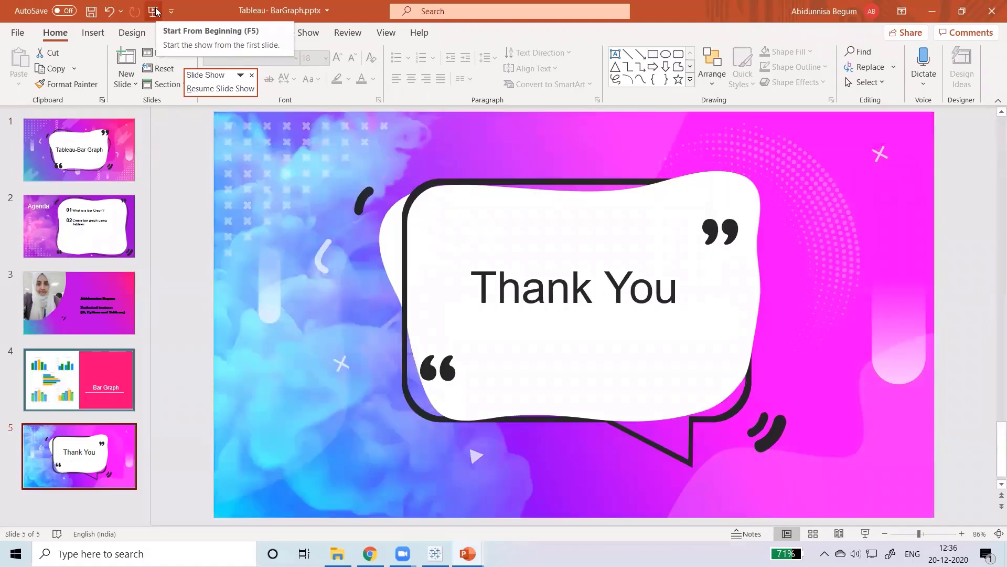
{"action": "left_click", "coordinate": [156, 12]}
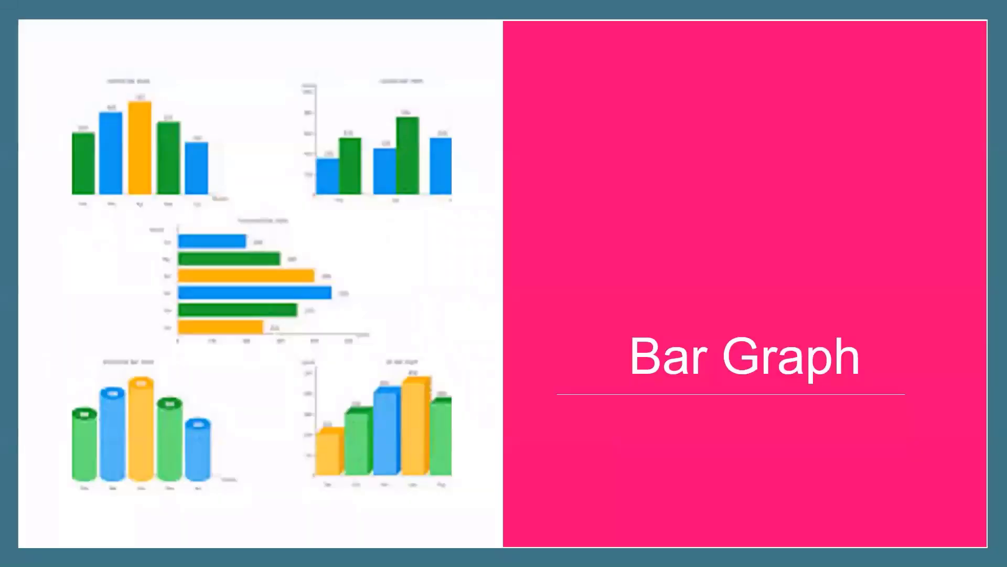
{"action": "left_click", "coordinate": [291, 179]}
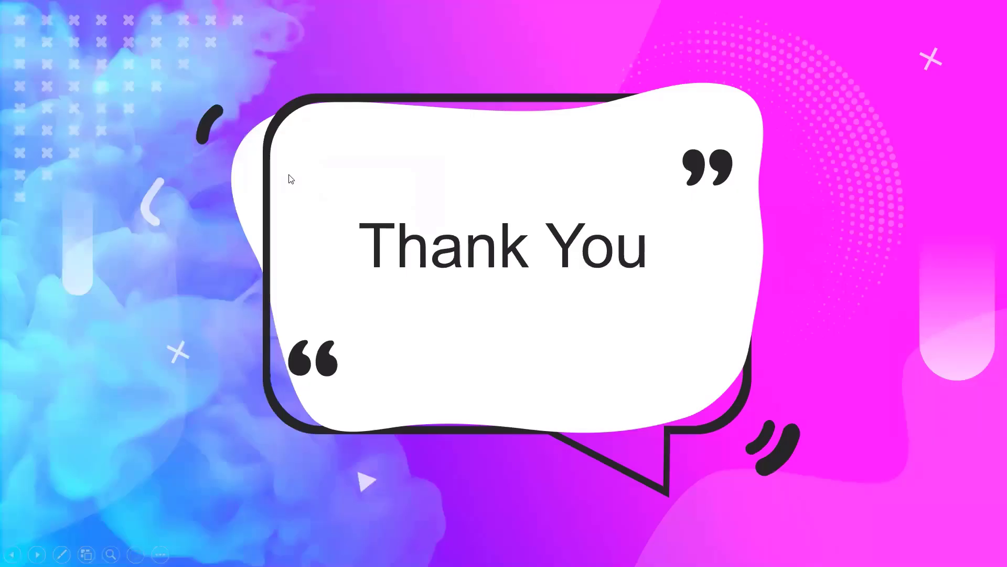